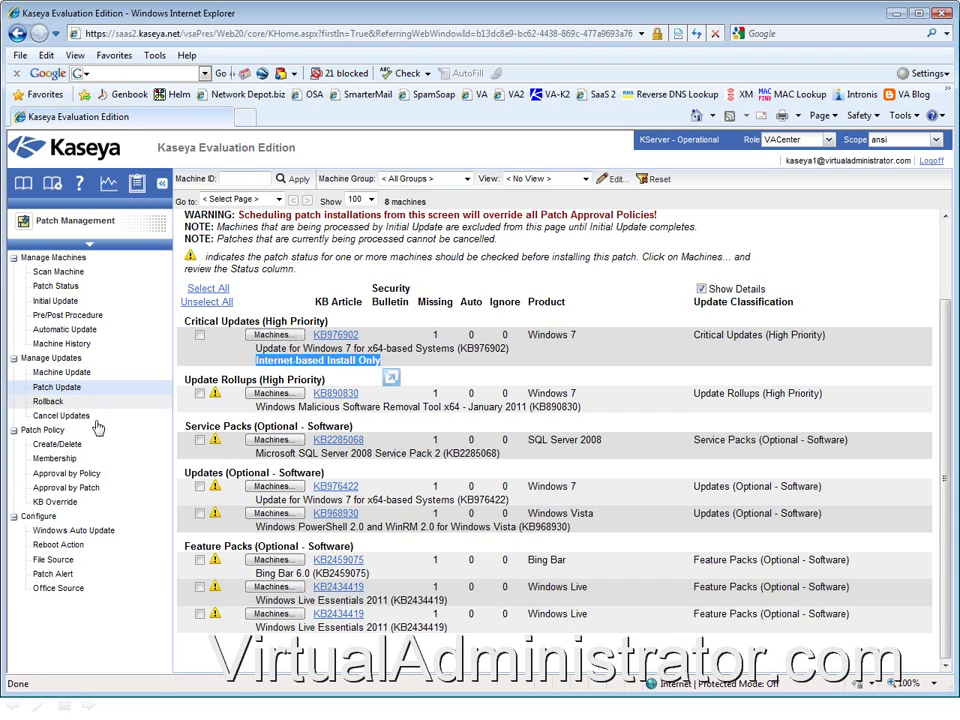
# On Patch Policy Membership, select the Default - Master template policy and mark a workstation.
pyautogui.click(53, 461)
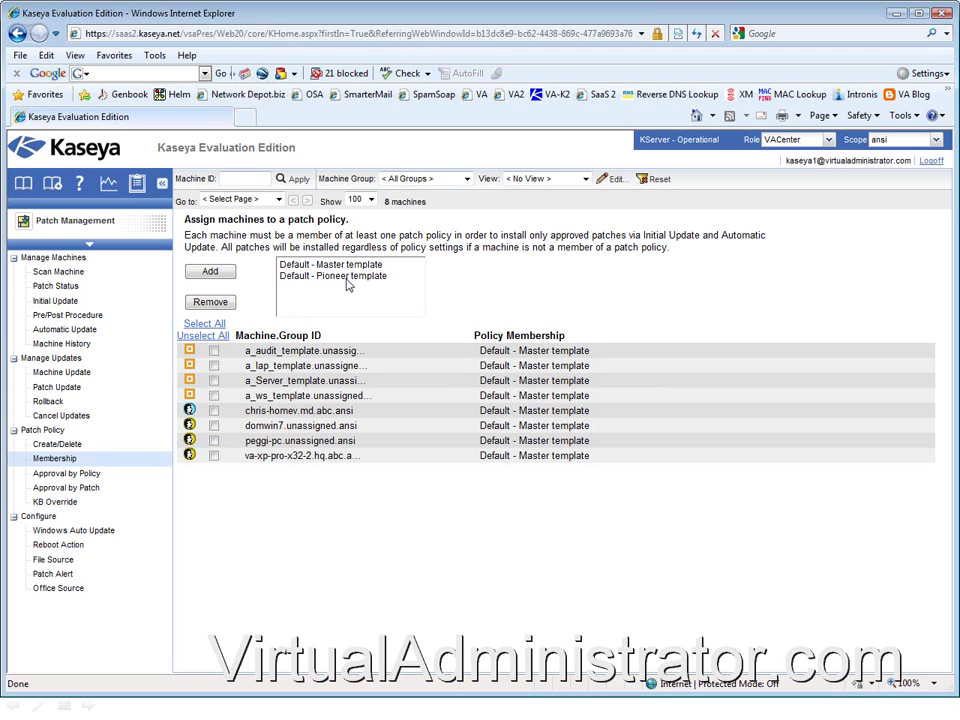
pyautogui.click(342, 266)
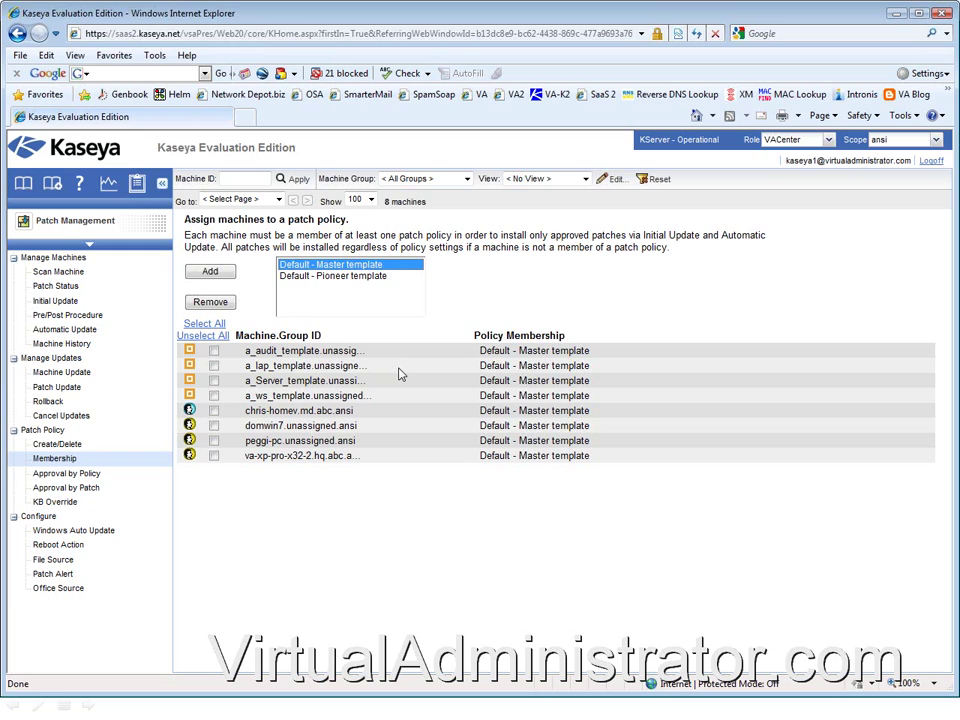
pyautogui.click(214, 410)
# Highlight the notes on installed patches and non-member machines, unmark the workstation, then go to Scan Machine.
pyautogui.moveTo(222, 247); pyautogui.dragTo(348, 250)
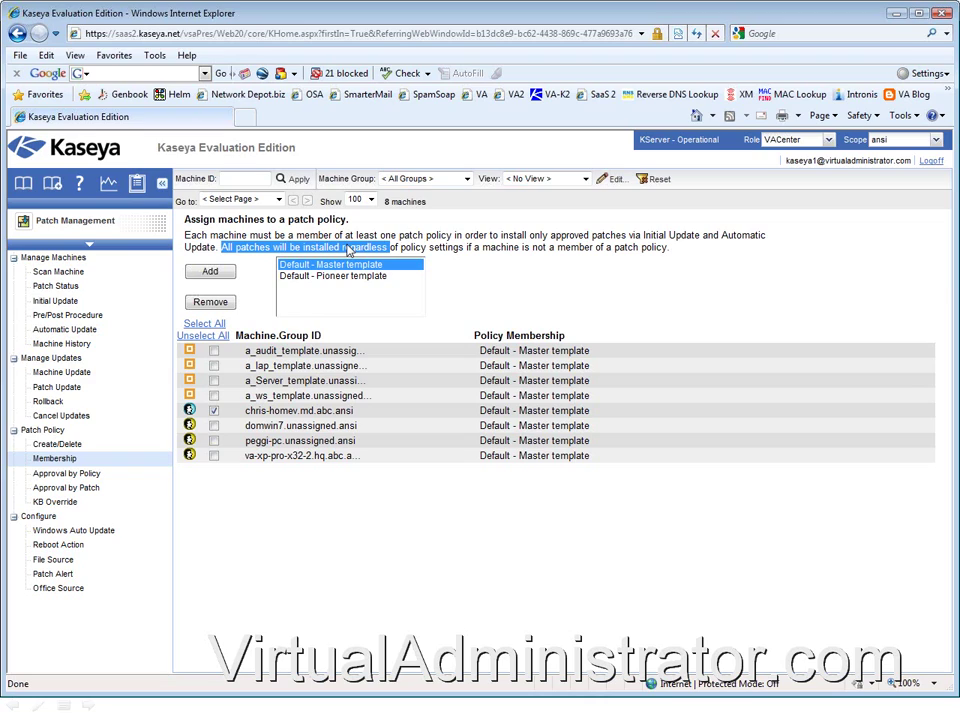
pyautogui.click(540, 247)
pyautogui.moveTo(540, 247); pyautogui.dragTo(668, 249)
pyautogui.click(488, 229)
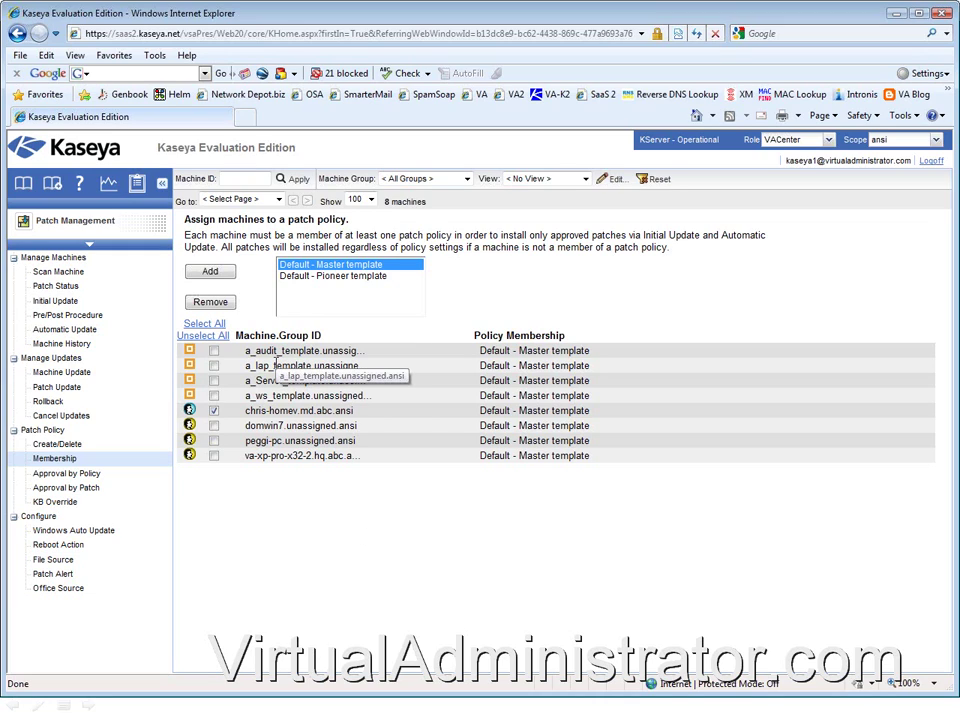
pyautogui.click(213, 410)
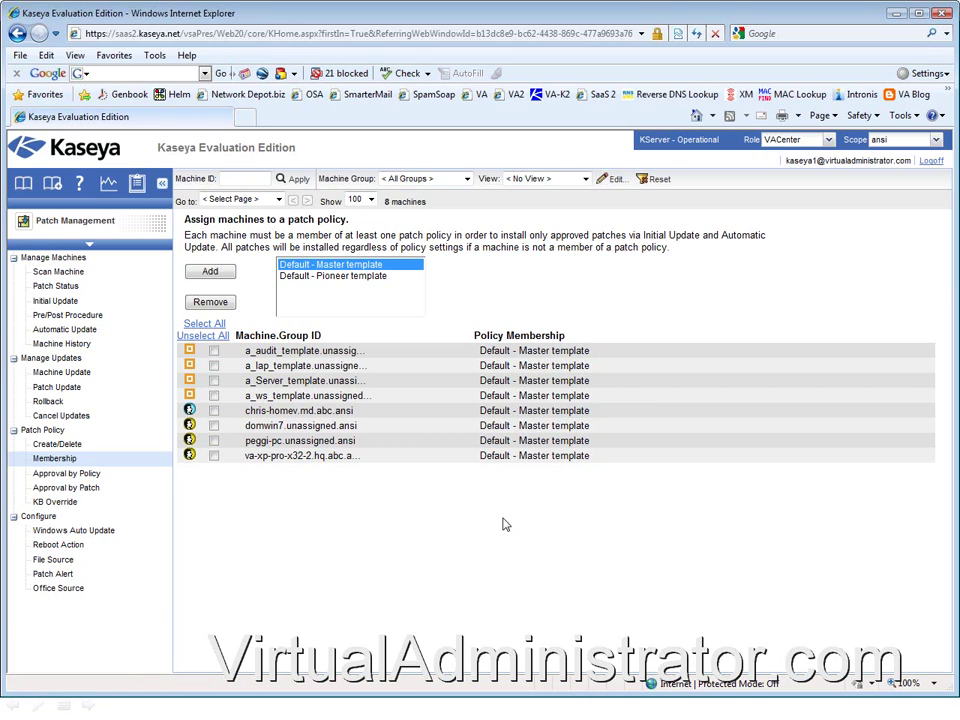
pyautogui.click(58, 272)
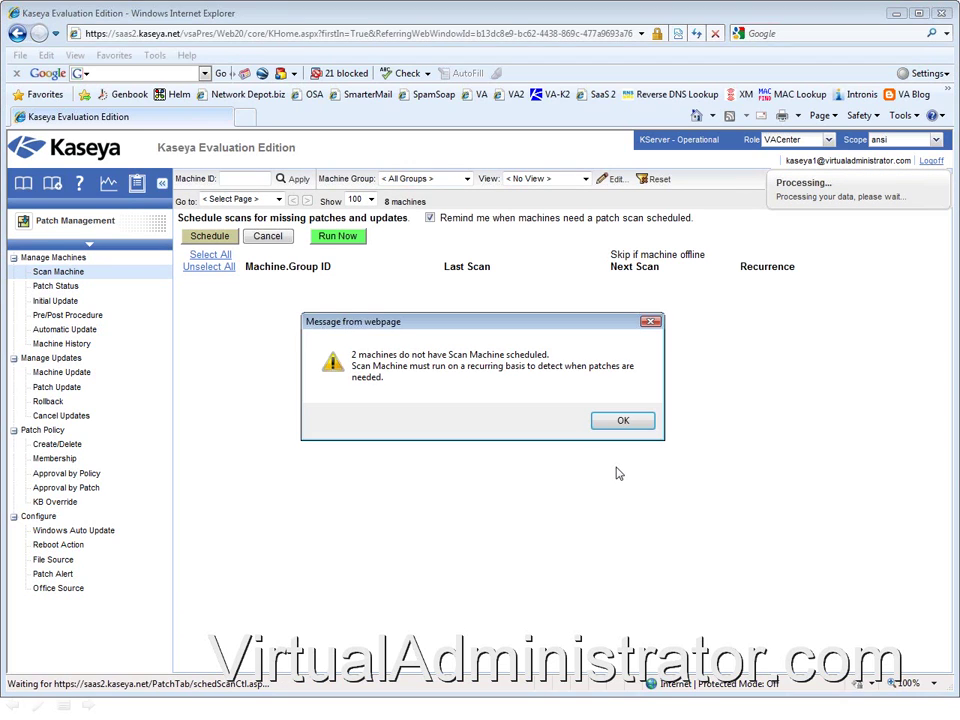
# Dismiss the unscheduled-scan warning and select the machine whose Next Scan shows Not Scheduled.
pyautogui.click(618, 422)
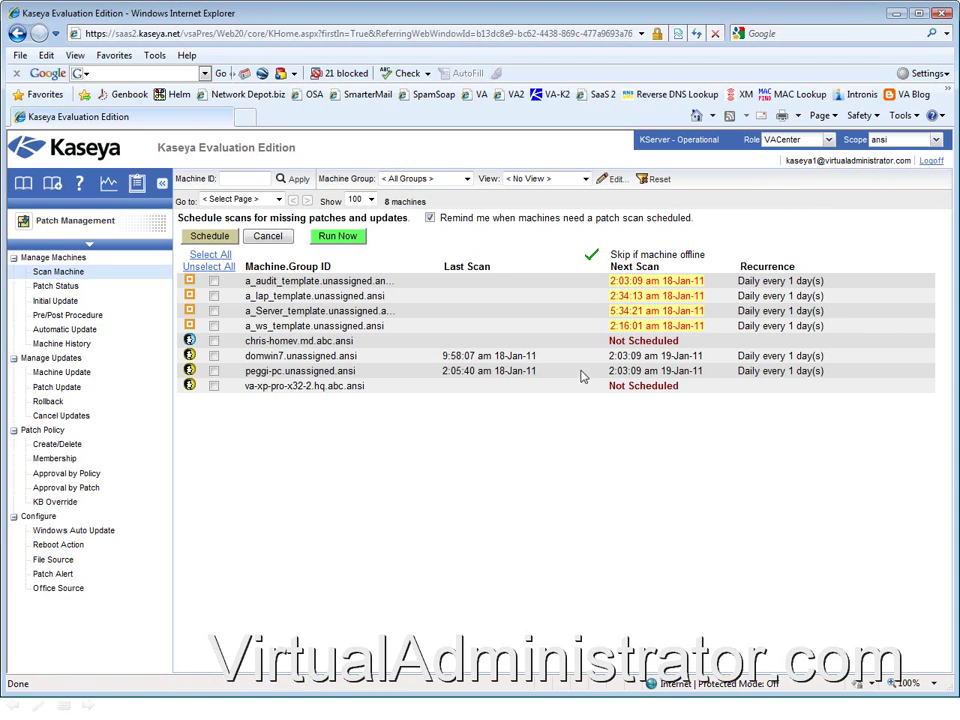
pyautogui.moveTo(612, 341); pyautogui.dragTo(680, 342)
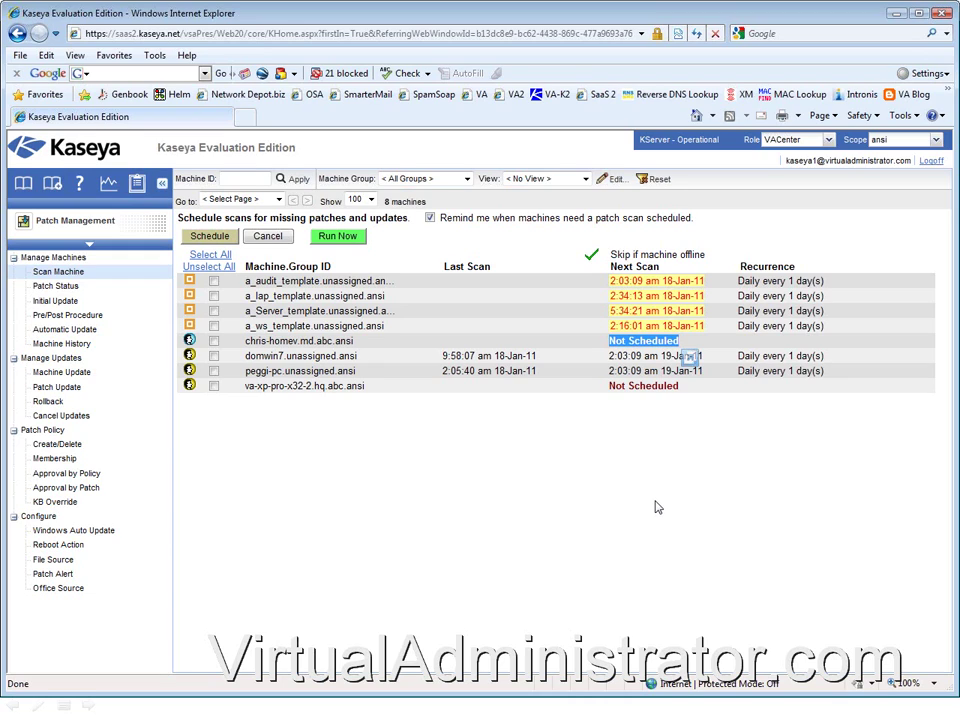
pyautogui.click(558, 490)
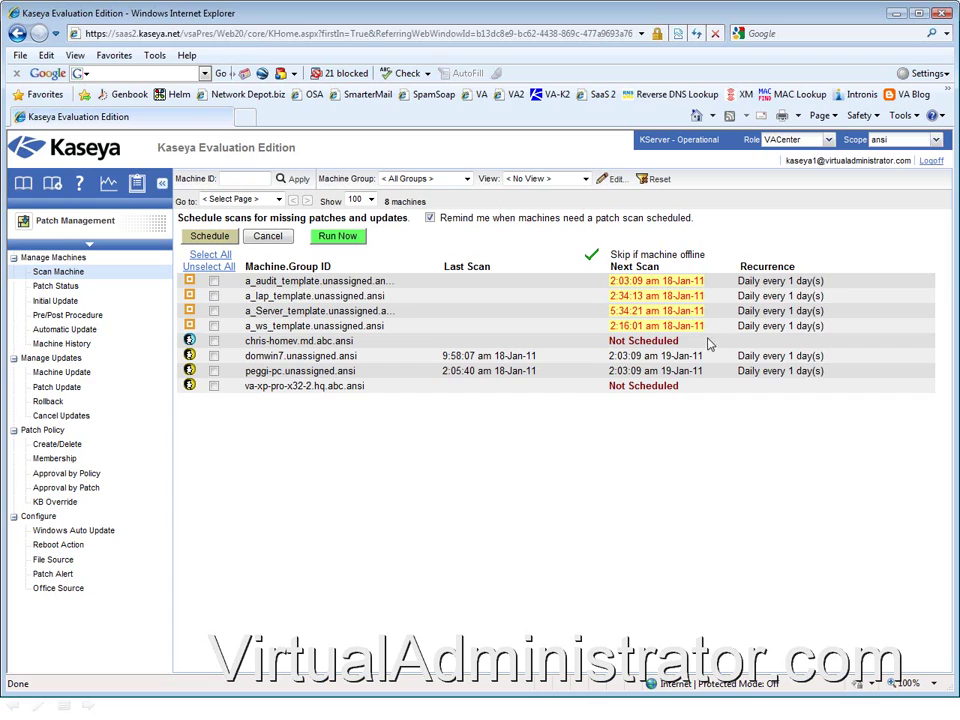
pyautogui.moveTo(607, 340); pyautogui.dragTo(690, 346)
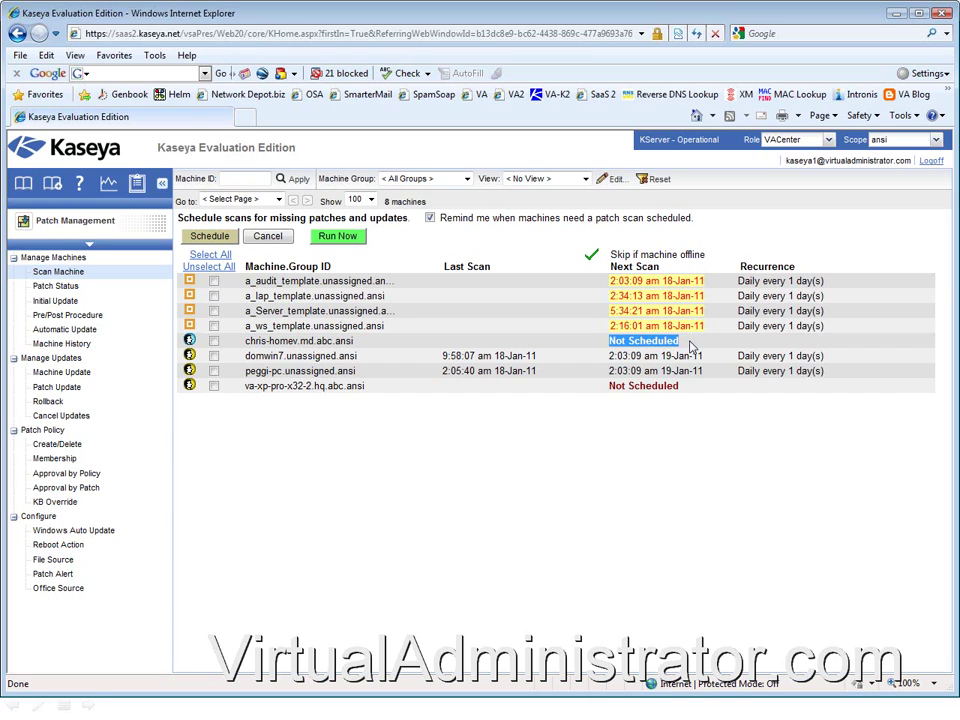
pyautogui.moveTo(243, 340); pyautogui.dragTo(381, 339)
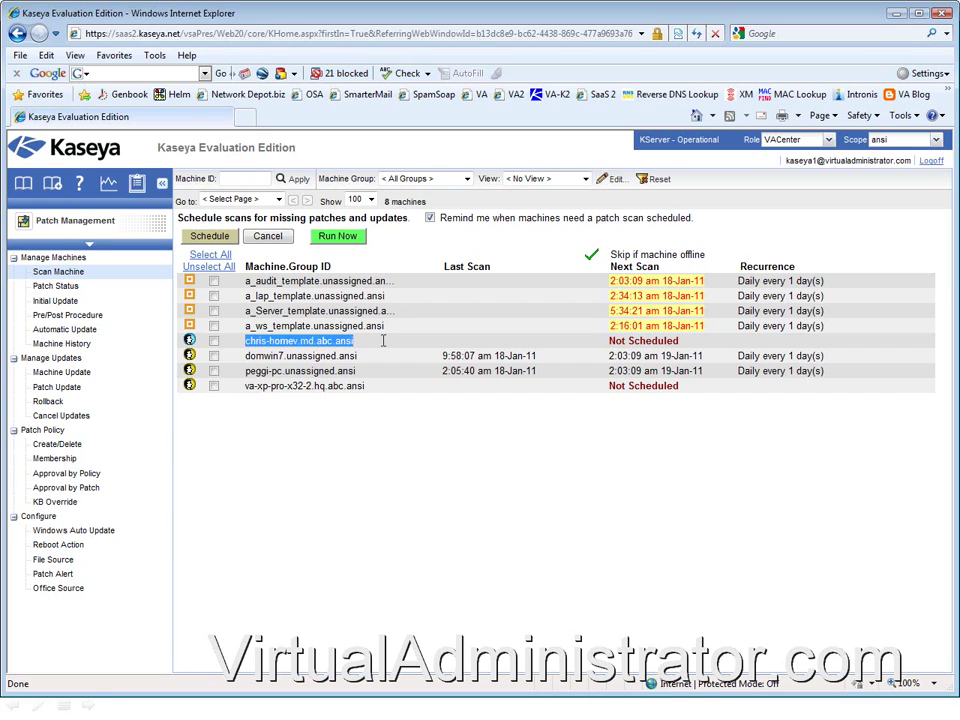
pyautogui.click(213, 340)
pyautogui.click(418, 350)
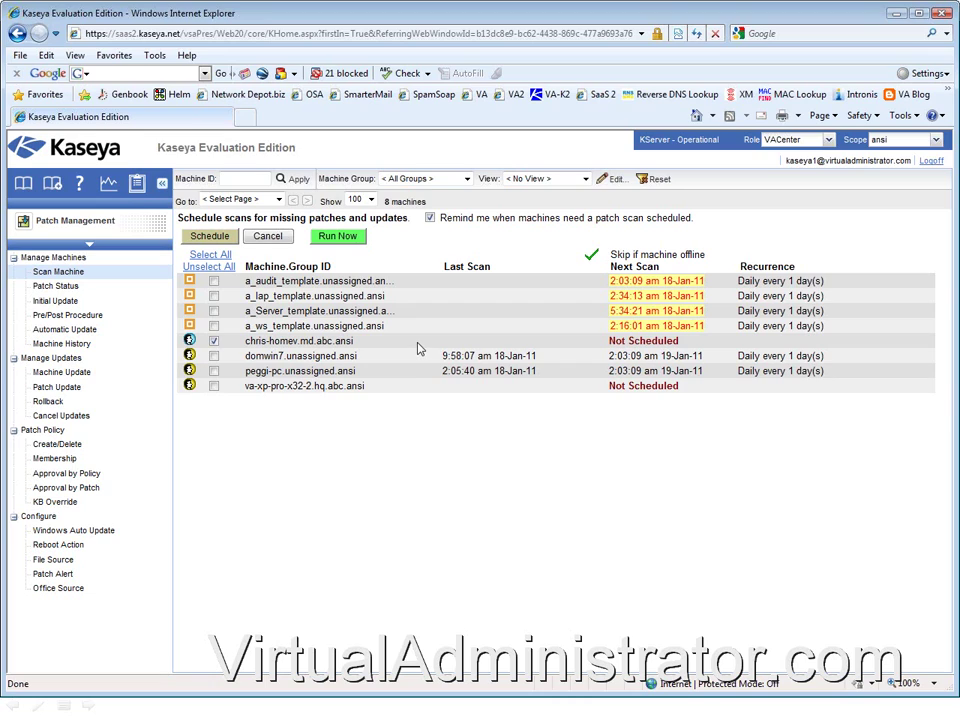
# On Automatic Update, point out the two machines lacking a next run and select domwin7.unassigned.ansi.
pyautogui.click(64, 330)
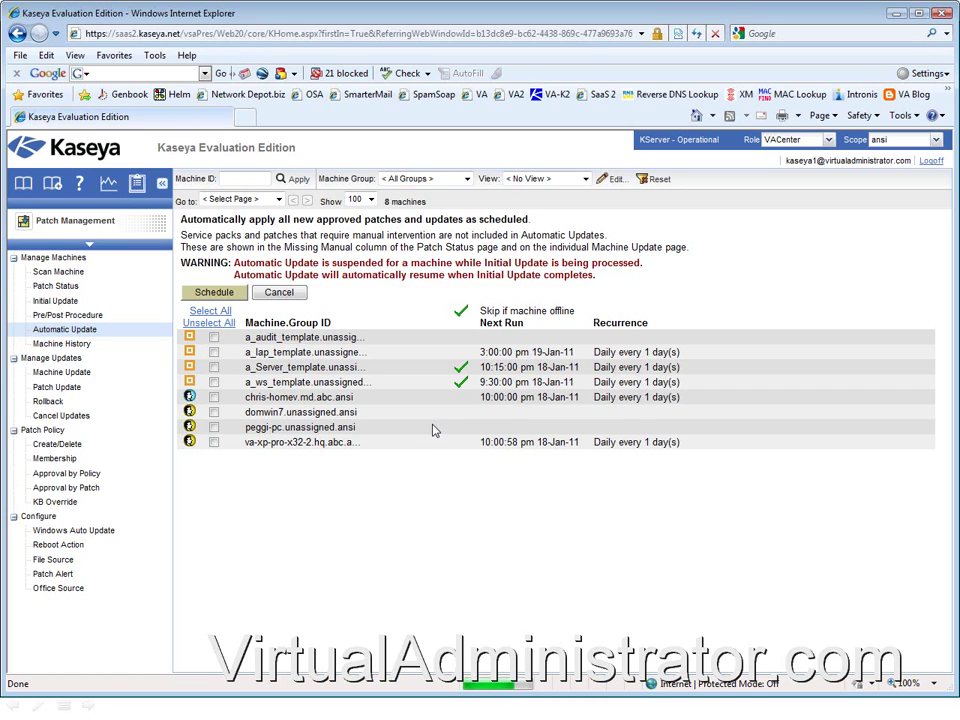
pyautogui.moveTo(244, 411); pyautogui.dragTo(364, 430)
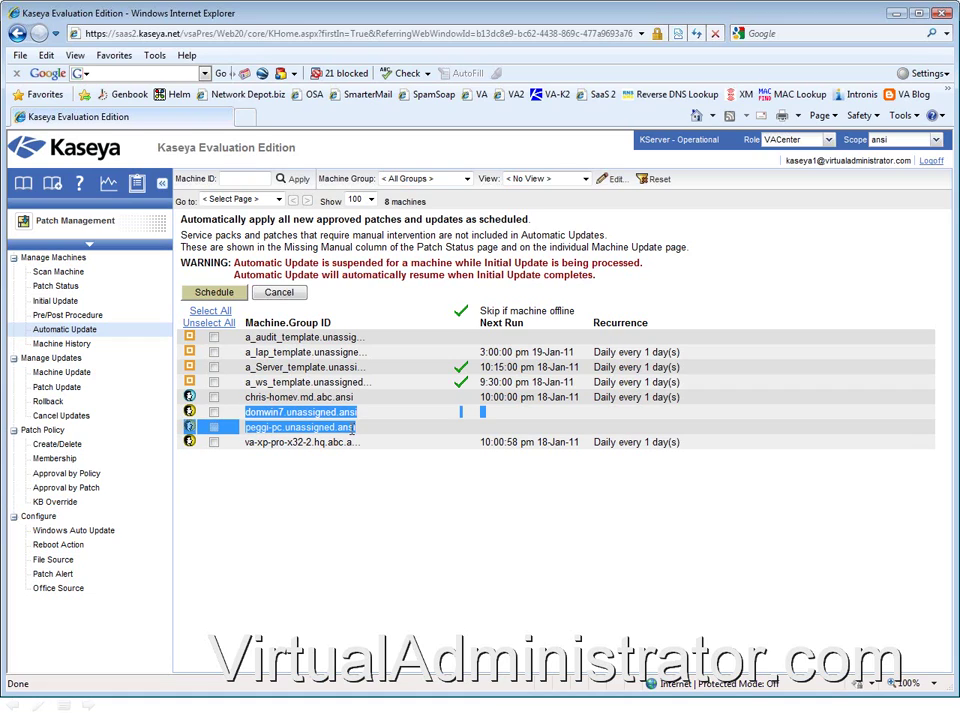
pyautogui.click(387, 424)
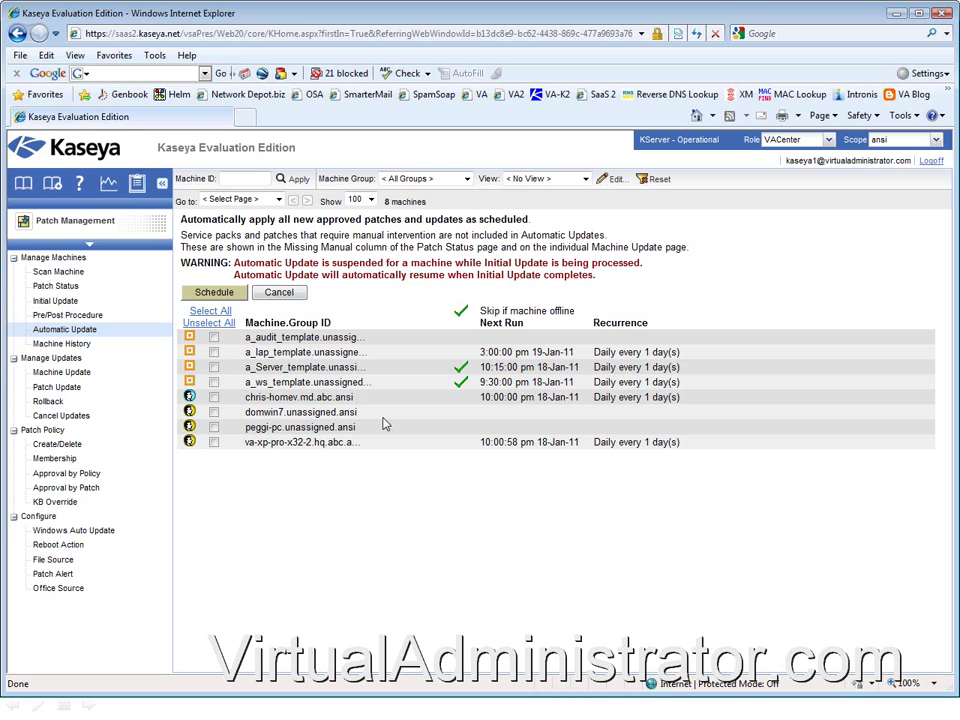
pyautogui.click(213, 411)
pyautogui.click(213, 412)
pyautogui.click(213, 397)
pyautogui.click(234, 298)
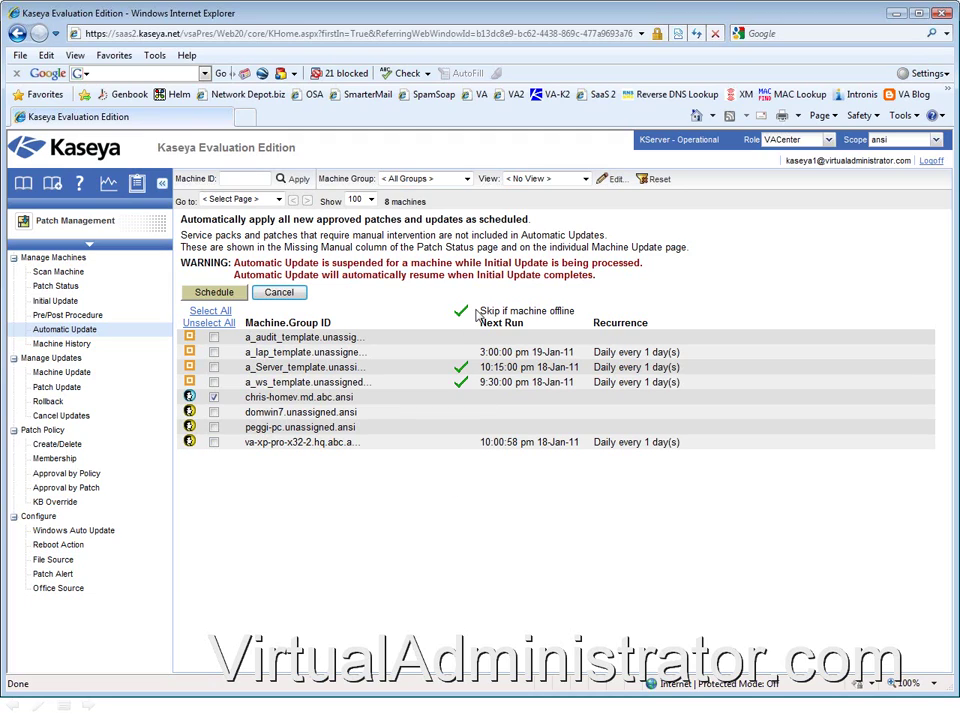
pyautogui.moveTo(484, 310); pyautogui.dragTo(586, 309)
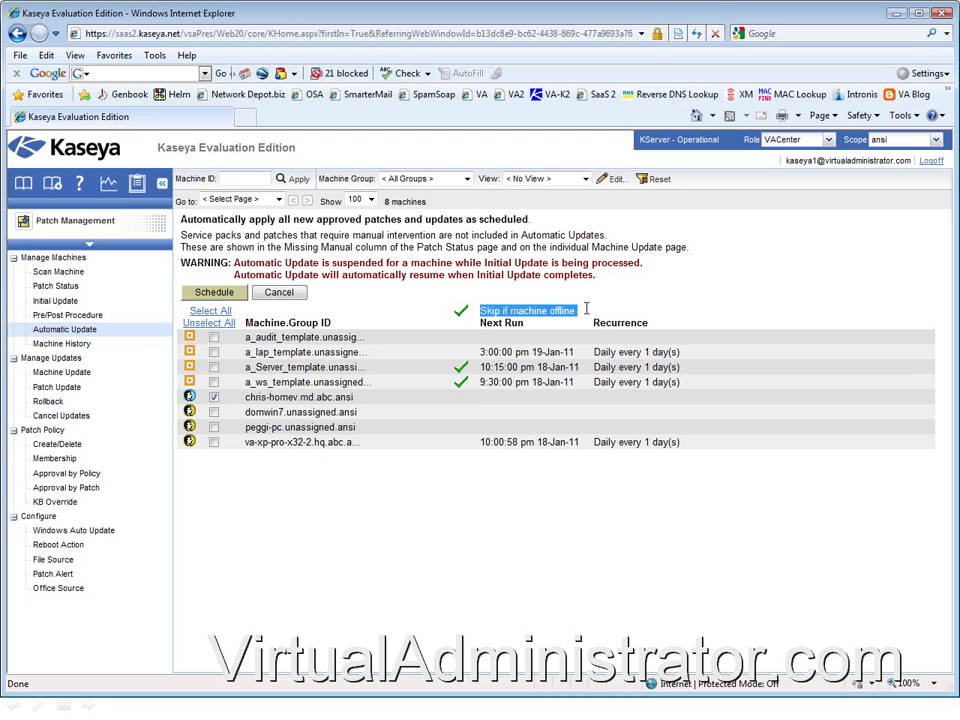
pyautogui.moveTo(507, 310); pyautogui.dragTo(527, 370)
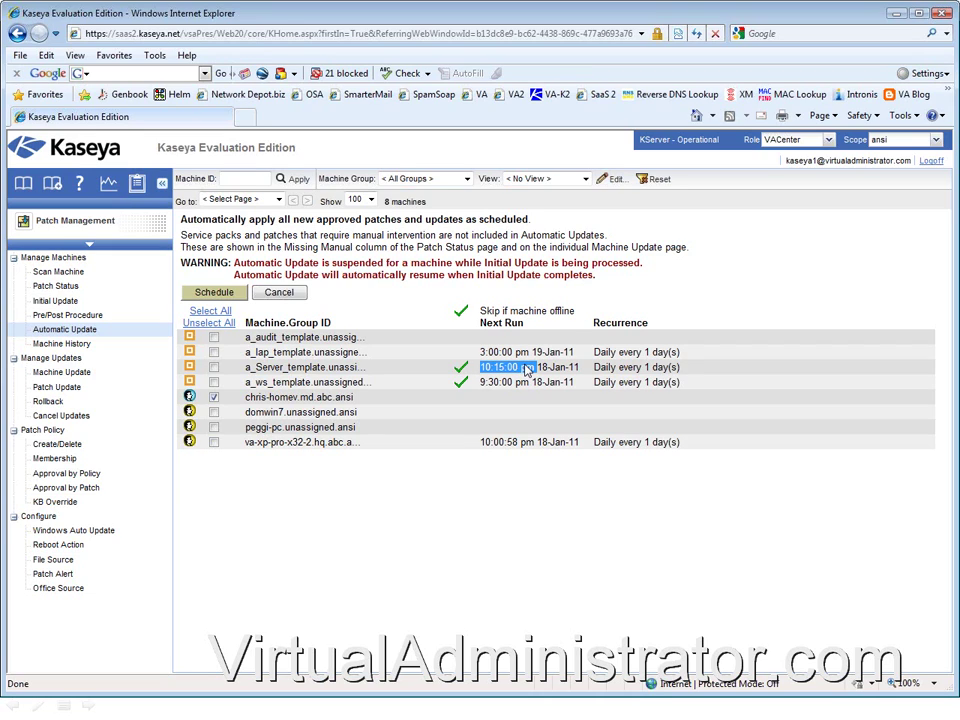
pyautogui.moveTo(527, 370); pyautogui.dragTo(527, 367)
pyautogui.moveTo(651, 368)
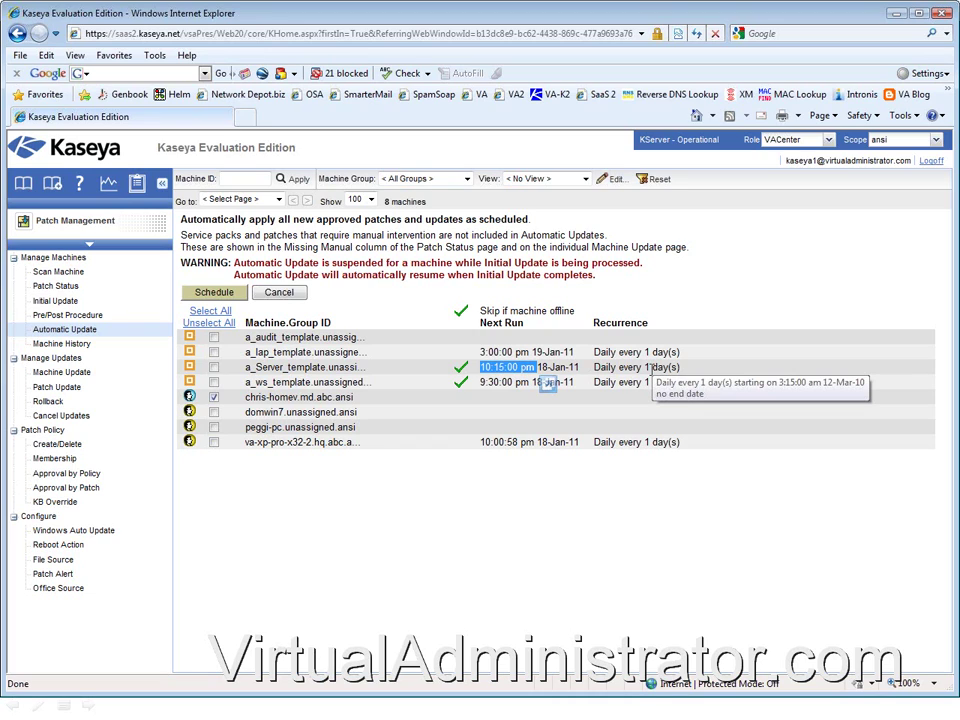
pyautogui.moveTo(481, 382); pyautogui.dragTo(543, 396)
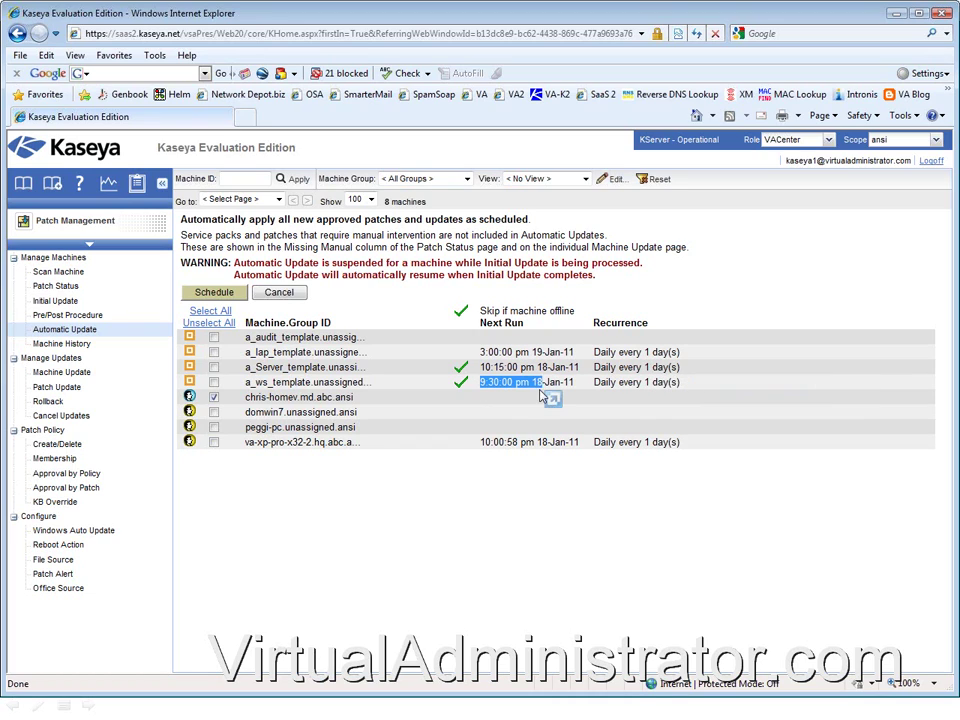
pyautogui.moveTo(481, 352); pyautogui.dragTo(561, 420)
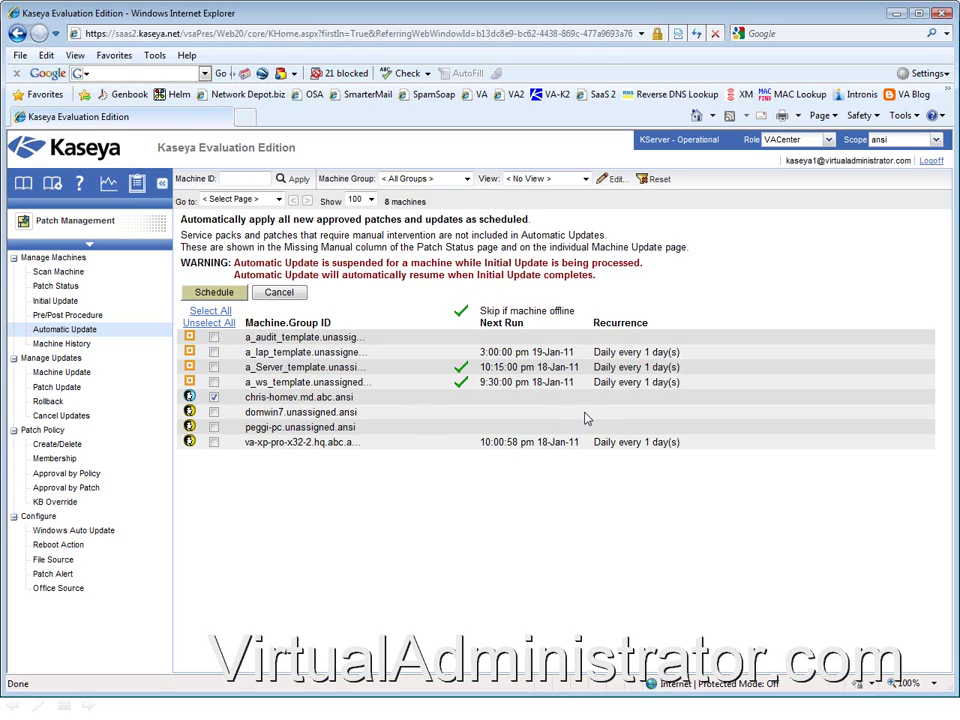
pyautogui.moveTo(594, 352); pyautogui.dragTo(708, 348)
pyautogui.click(729, 300)
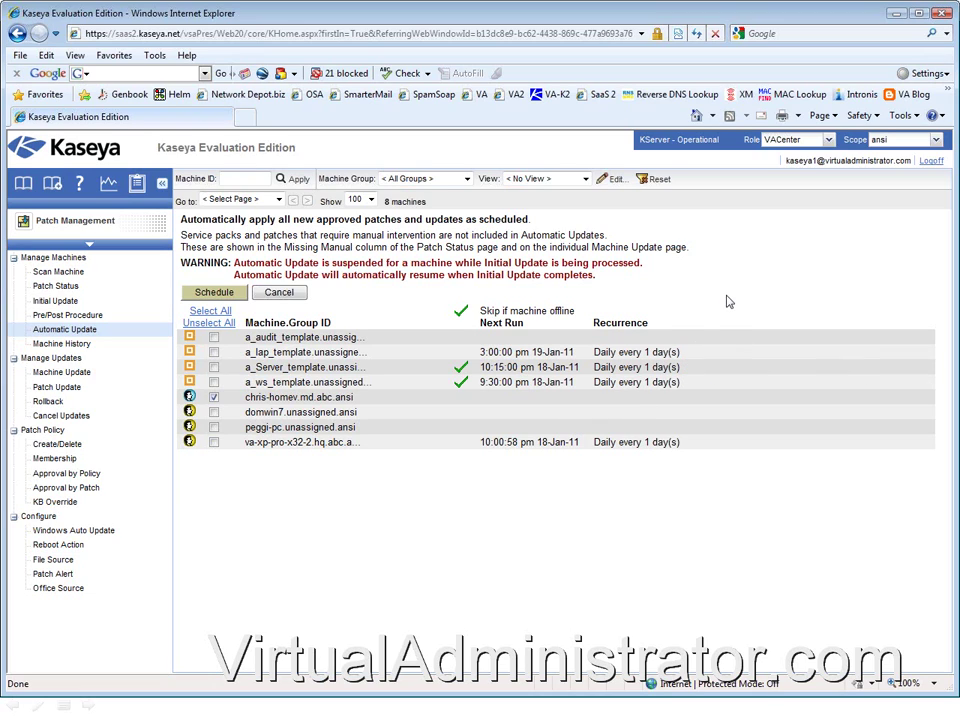
pyautogui.click(66, 548)
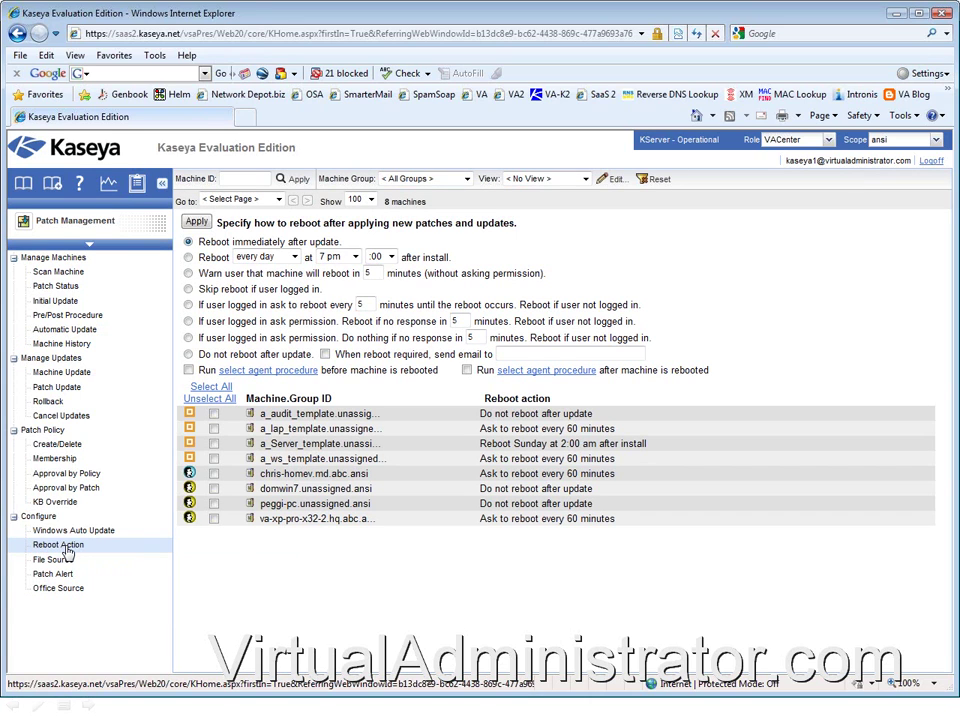
# For a_Server_template, choose 'Do not reboot after update' with an email notice when reboot is required.
pyautogui.moveTo(259, 443); pyautogui.dragTo(427, 455)
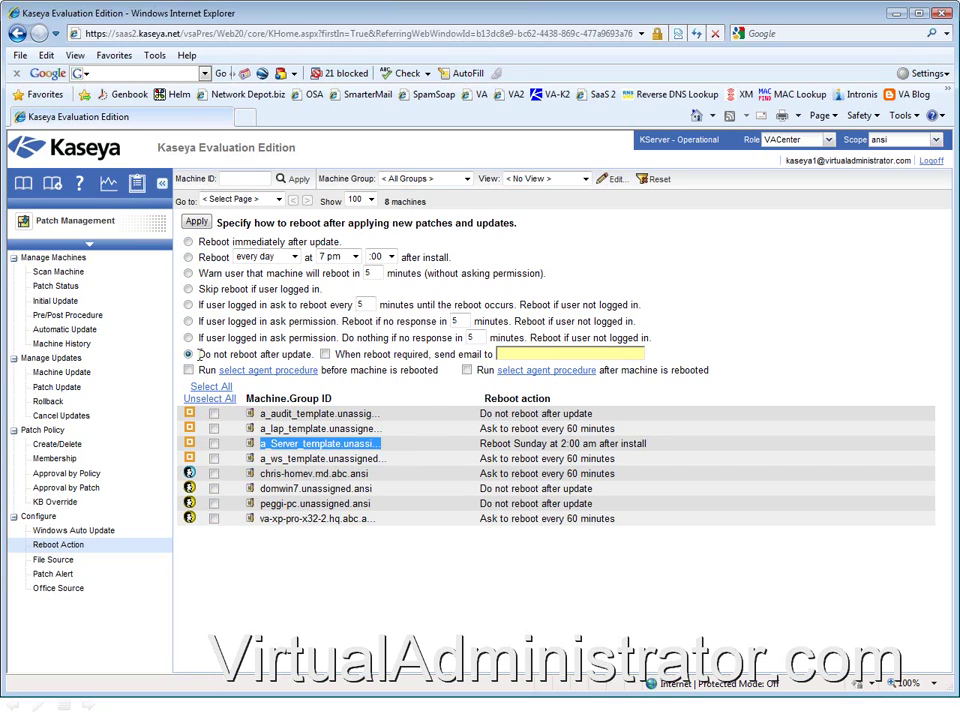
pyautogui.moveTo(190, 357); pyautogui.dragTo(317, 369)
pyautogui.click(325, 354)
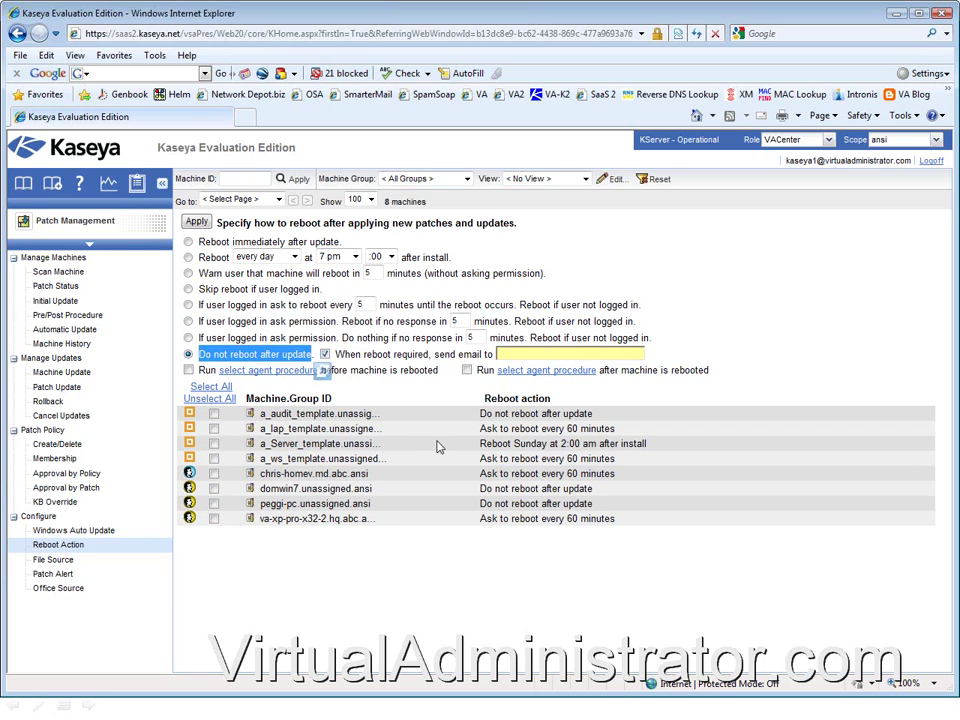
pyautogui.click(508, 355)
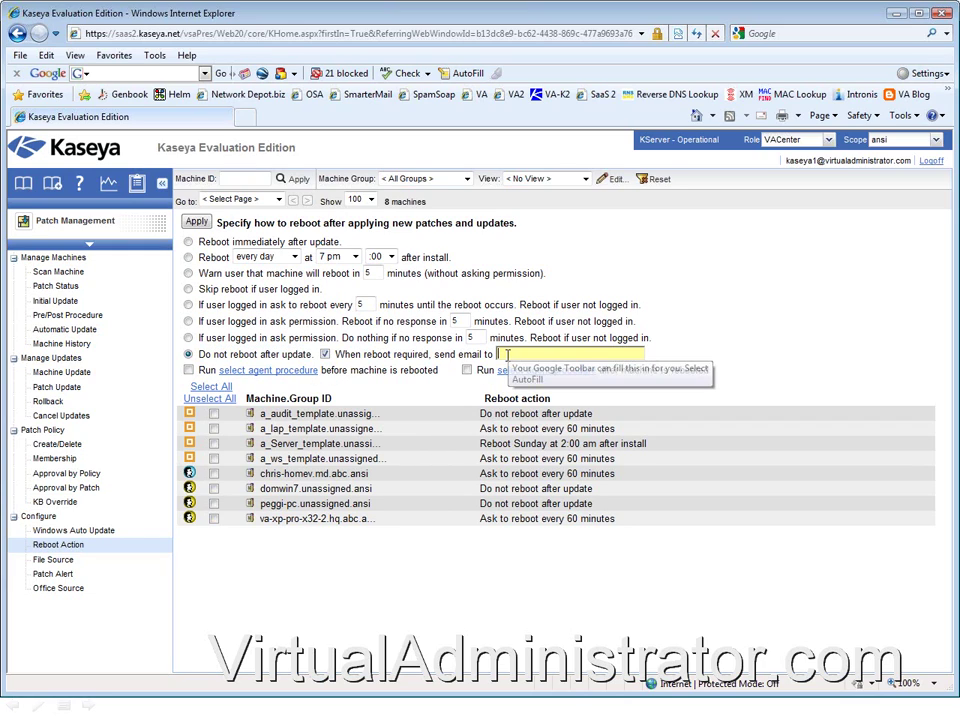
pyautogui.click(251, 428)
# Highlight the a_lap_template option asking logged-in users to reboot every 60 minutes.
pyautogui.moveTo(200, 305); pyautogui.dragTo(343, 310)
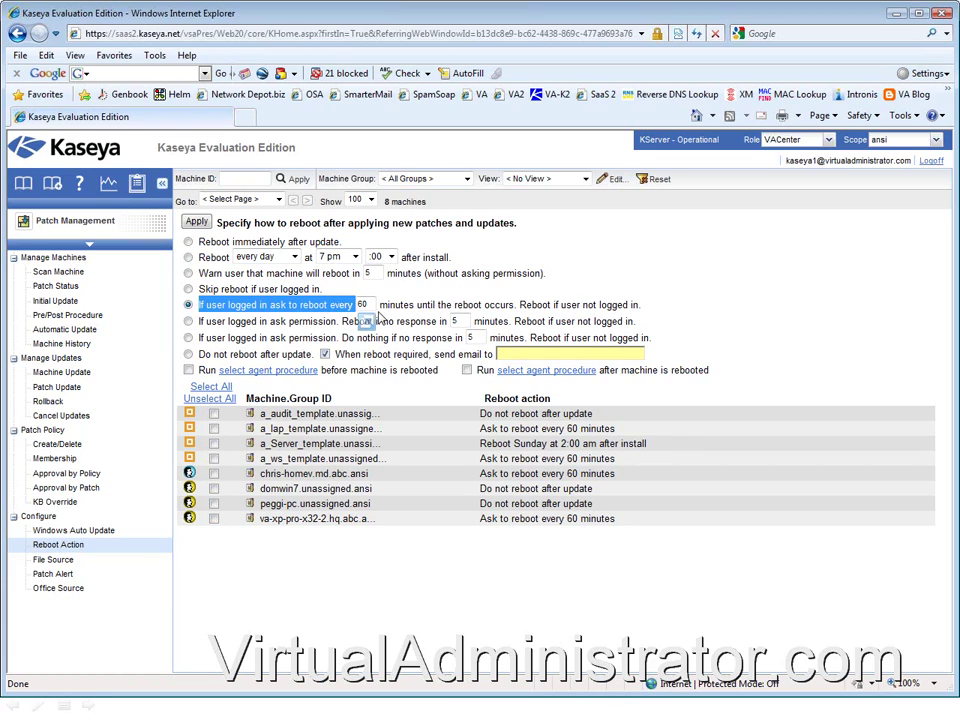
pyautogui.click(220, 304)
pyautogui.moveTo(220, 304); pyautogui.dragTo(391, 310)
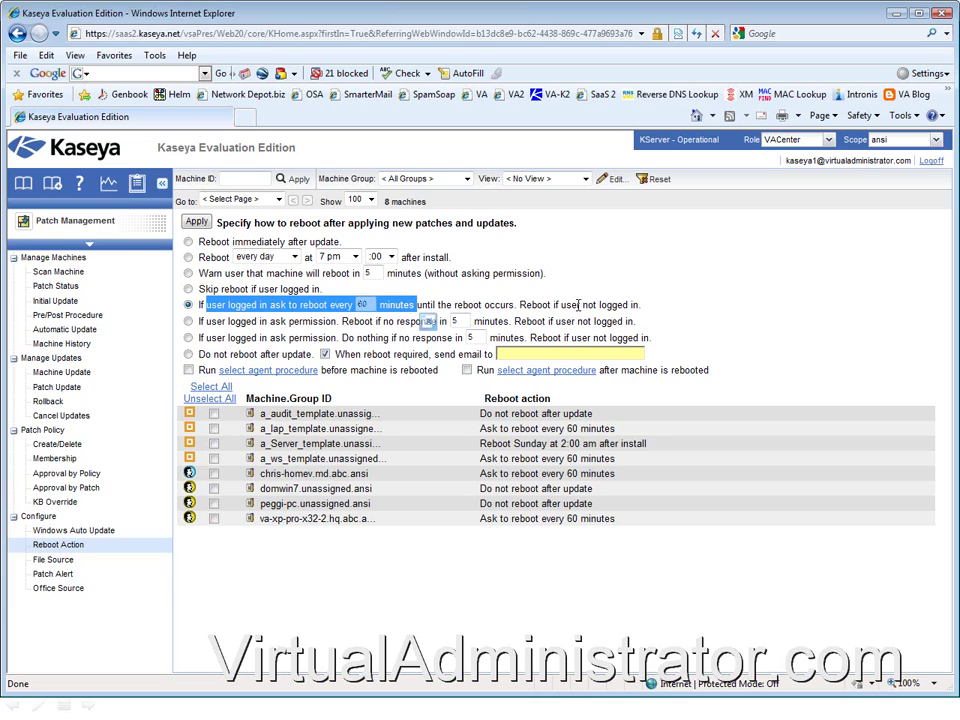
pyautogui.click(714, 294)
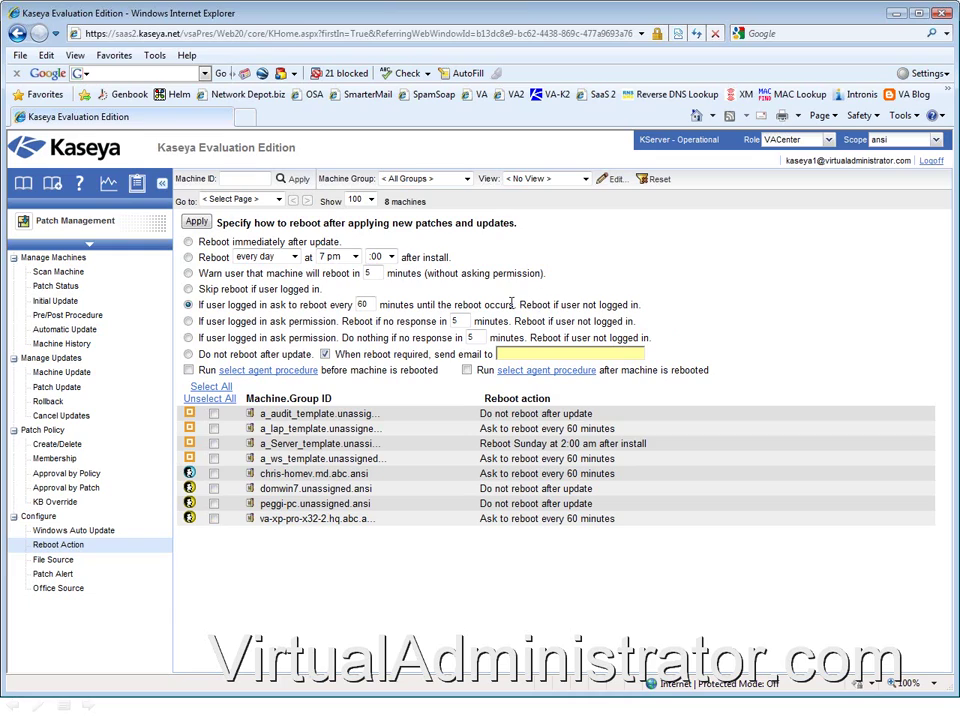
pyautogui.moveTo(520, 304); pyautogui.dragTo(658, 305)
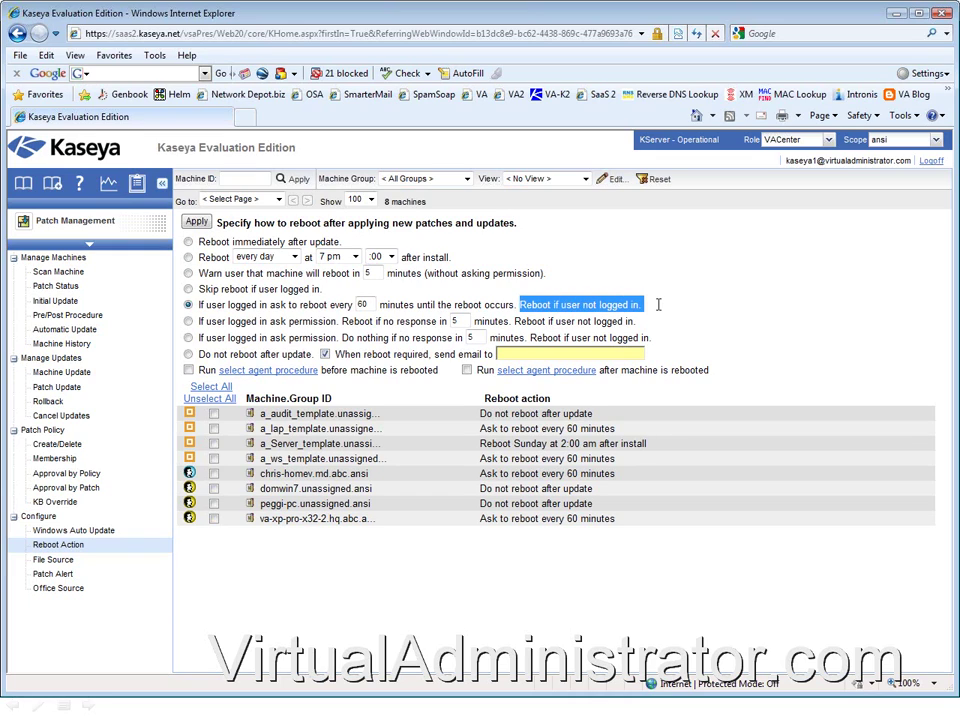
pyautogui.click(740, 304)
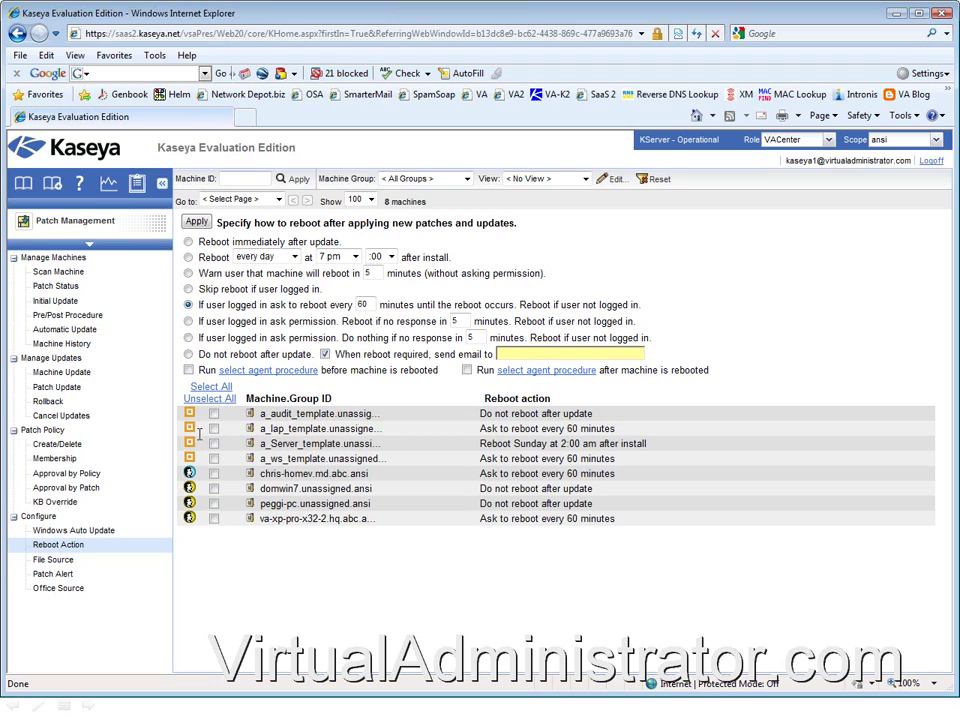
# Bring up the Alt+Tab switcher with PowerPoint Presenter View selected.
pyautogui.hotkey('alt', 'Tab')
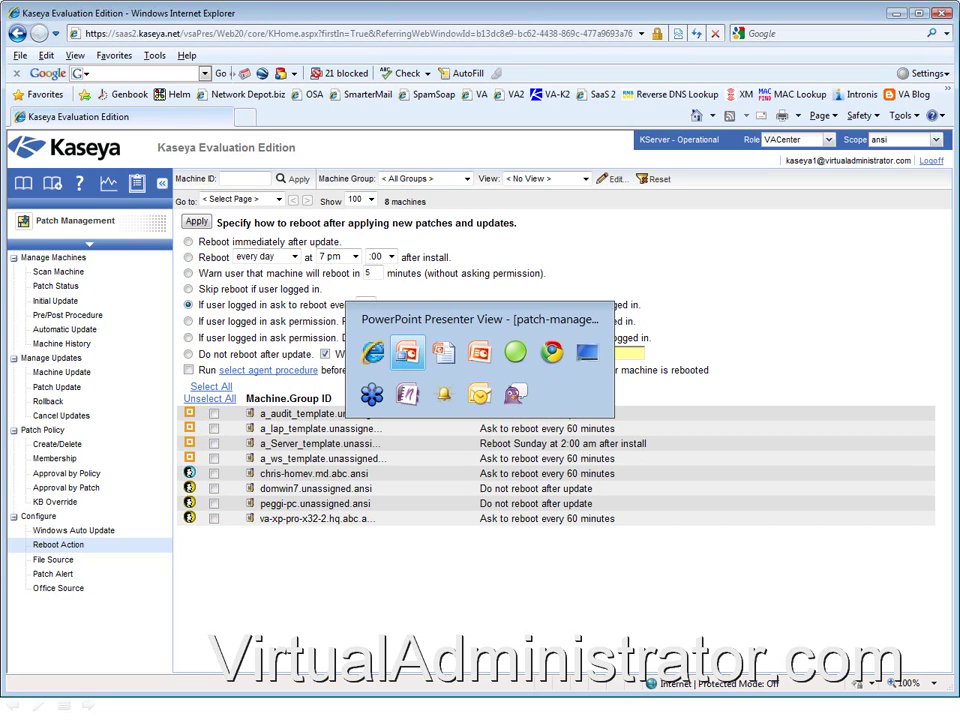